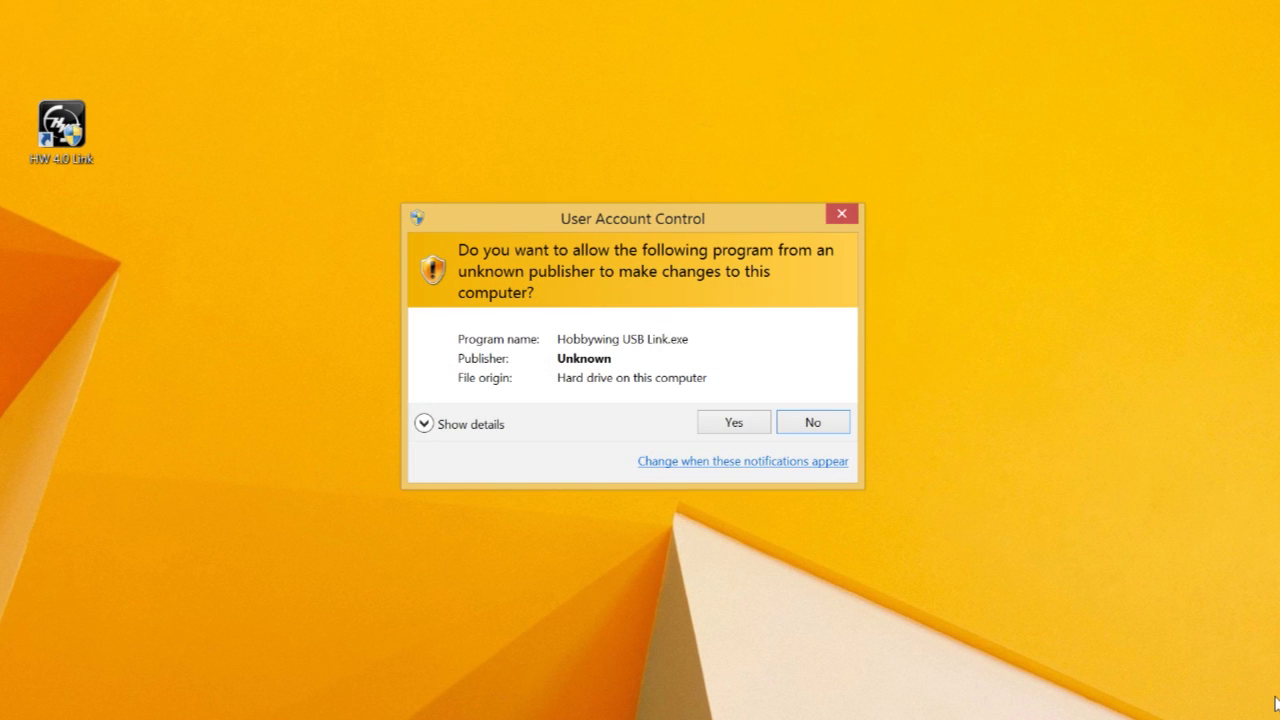
# Approve the User Account Control prompt so Hobbywing USB Link.exe can run.
pyautogui.click(731, 425)
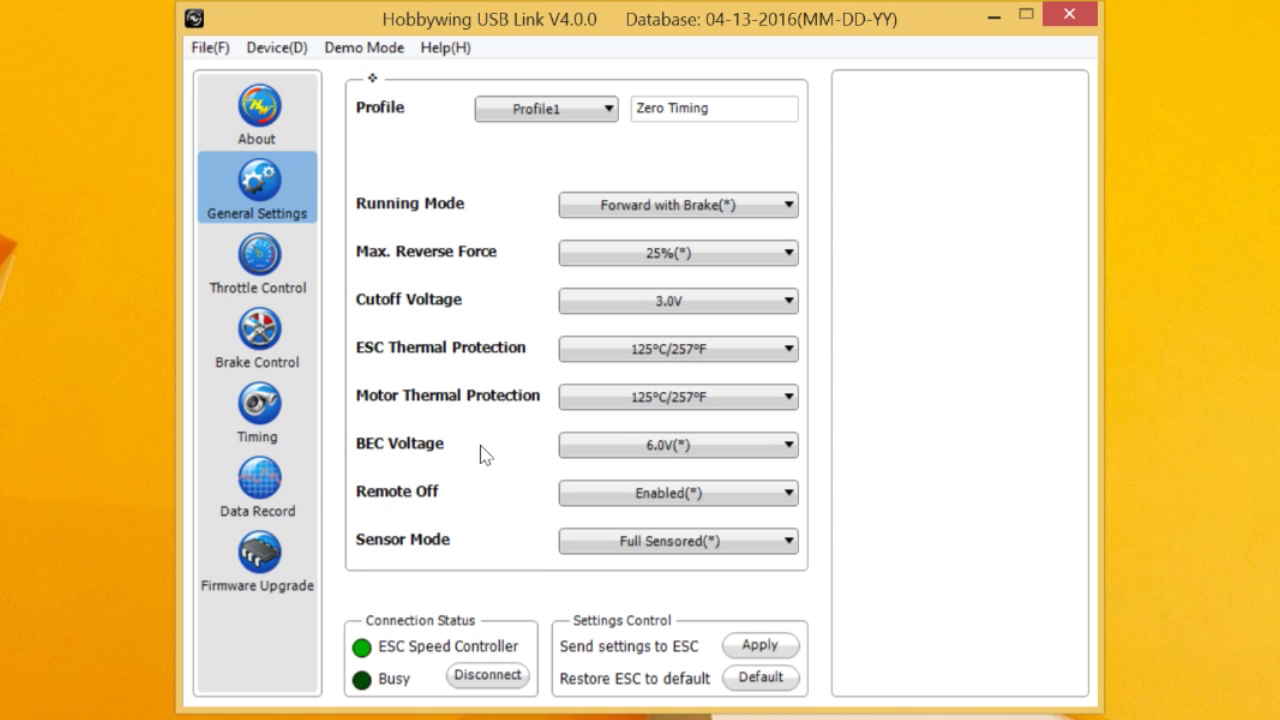
# Expand the BEC Voltage options to see the 6.0V and 7.4V servo explanation.
pyautogui.click(789, 447)
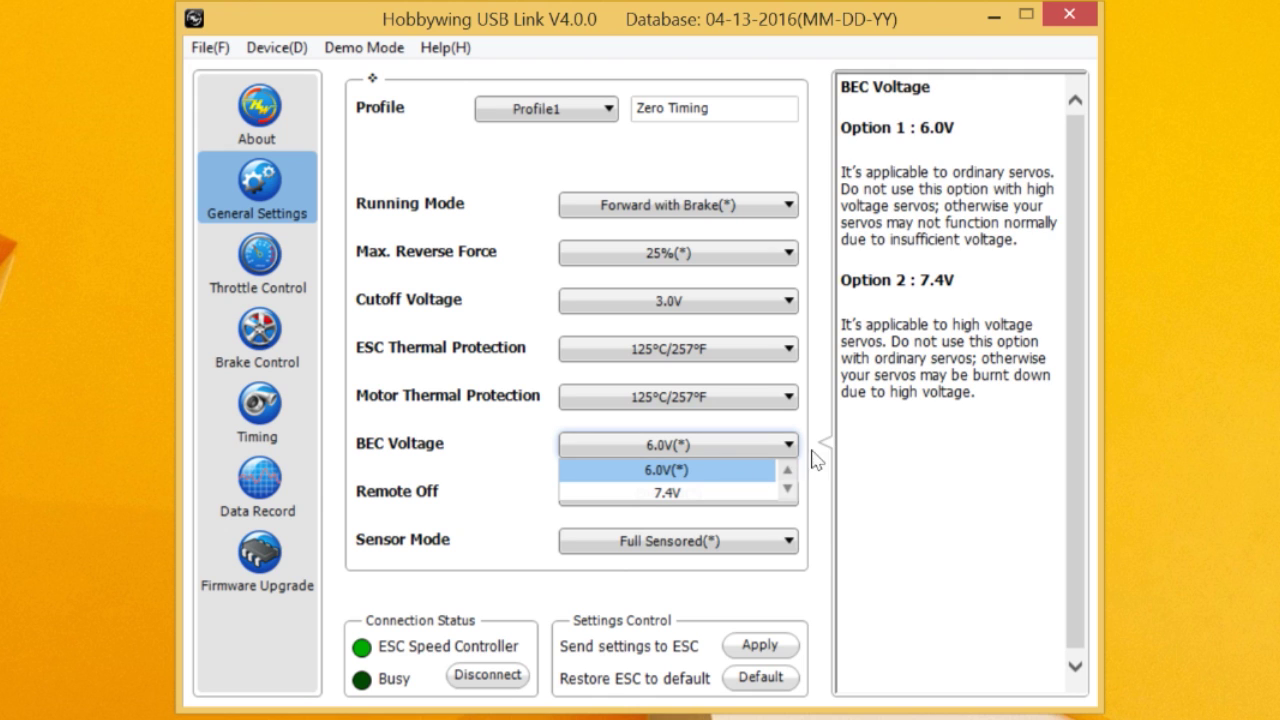
# Keep BEC Voltage at 6.0V and bring up the Remote Off choices and explanation.
pyautogui.click(822, 458)
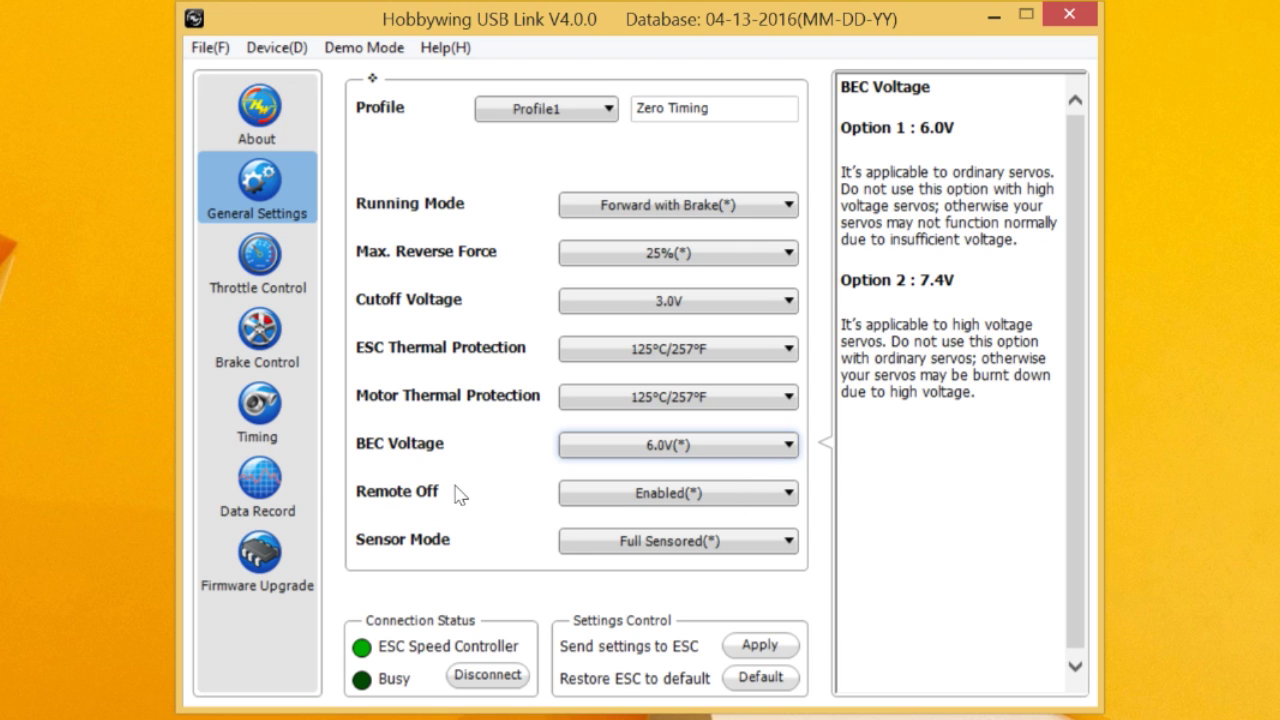
pyautogui.click(790, 494)
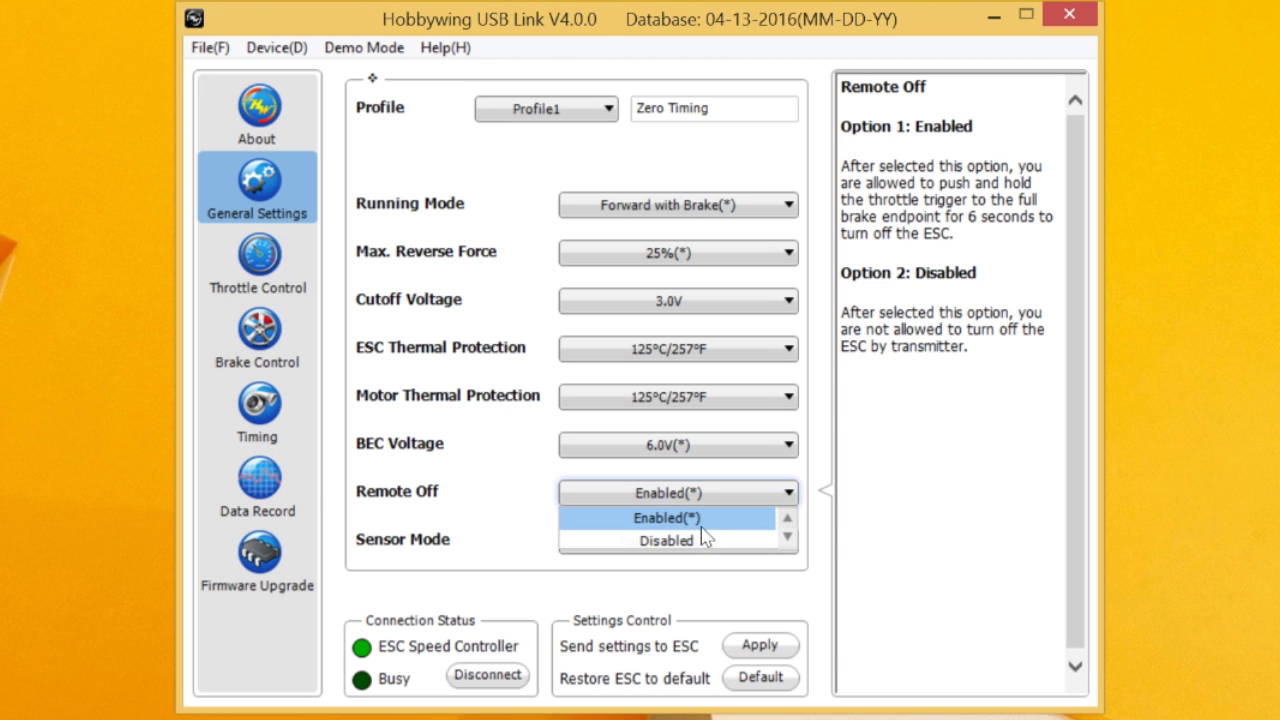
# Leave Remote Off Enabled, then review Sensor Mode options, keeping Full Sensored.
pyautogui.click(491, 492)
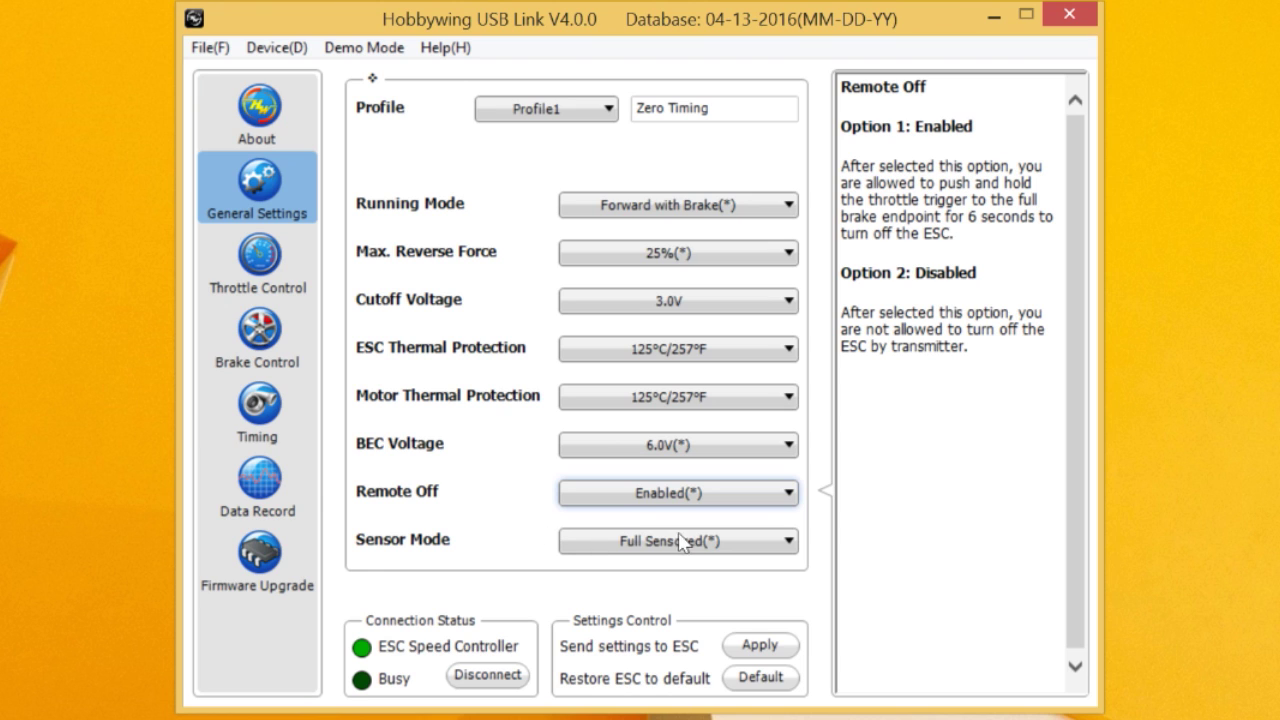
pyautogui.click(789, 543)
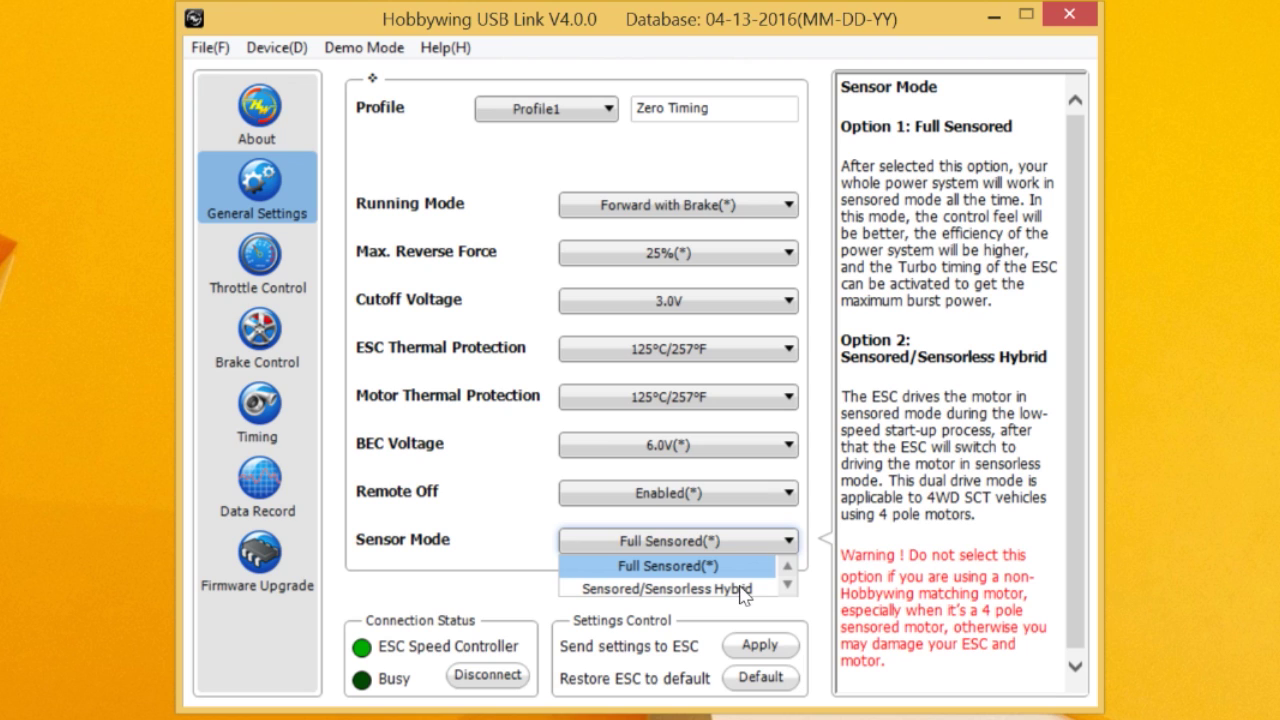
pyautogui.click(487, 556)
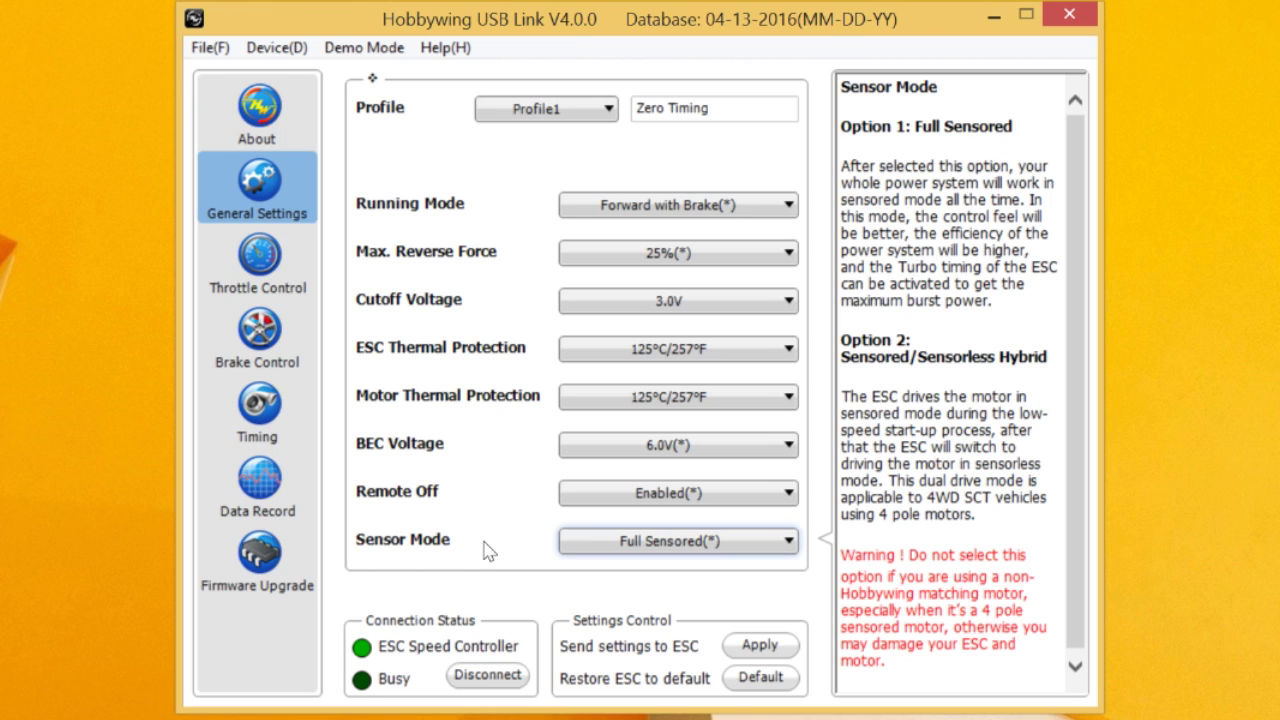
# On the Throttle Control page, lower Throttle Rate Control to 25, then restore it to 30.
pyautogui.click(265, 262)
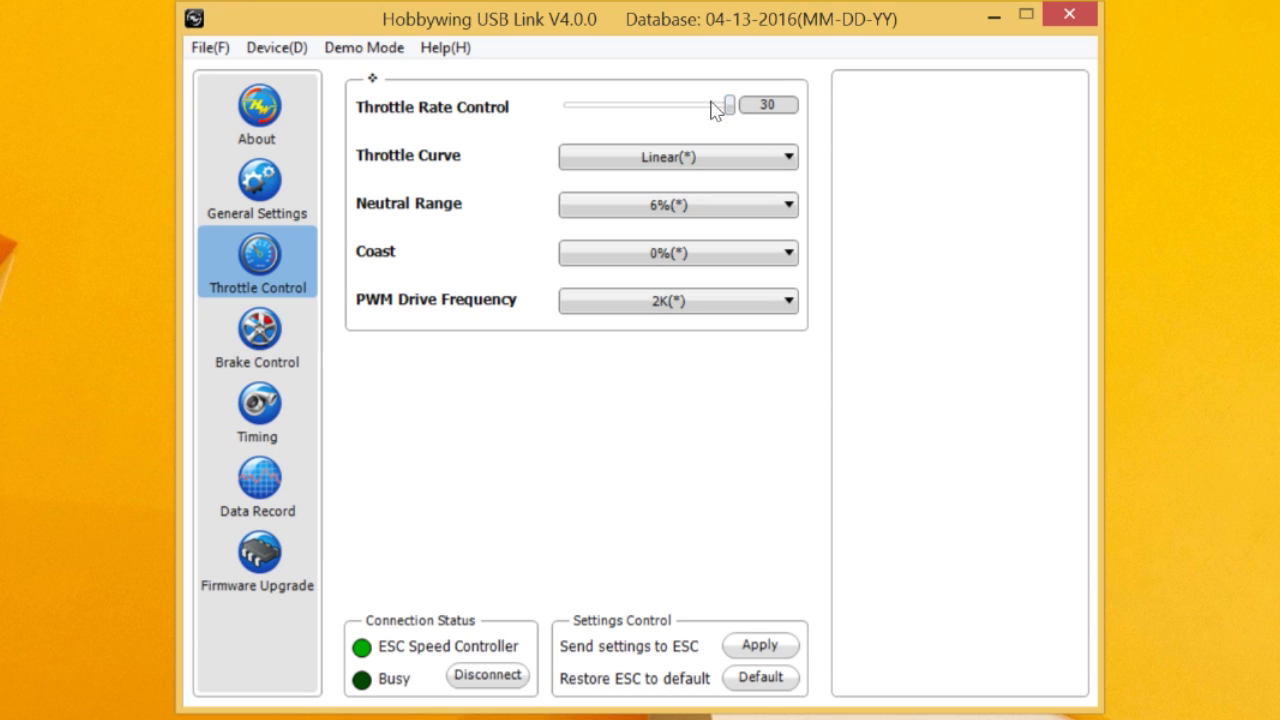
pyautogui.moveTo(729, 108); pyautogui.dragTo(724, 108)
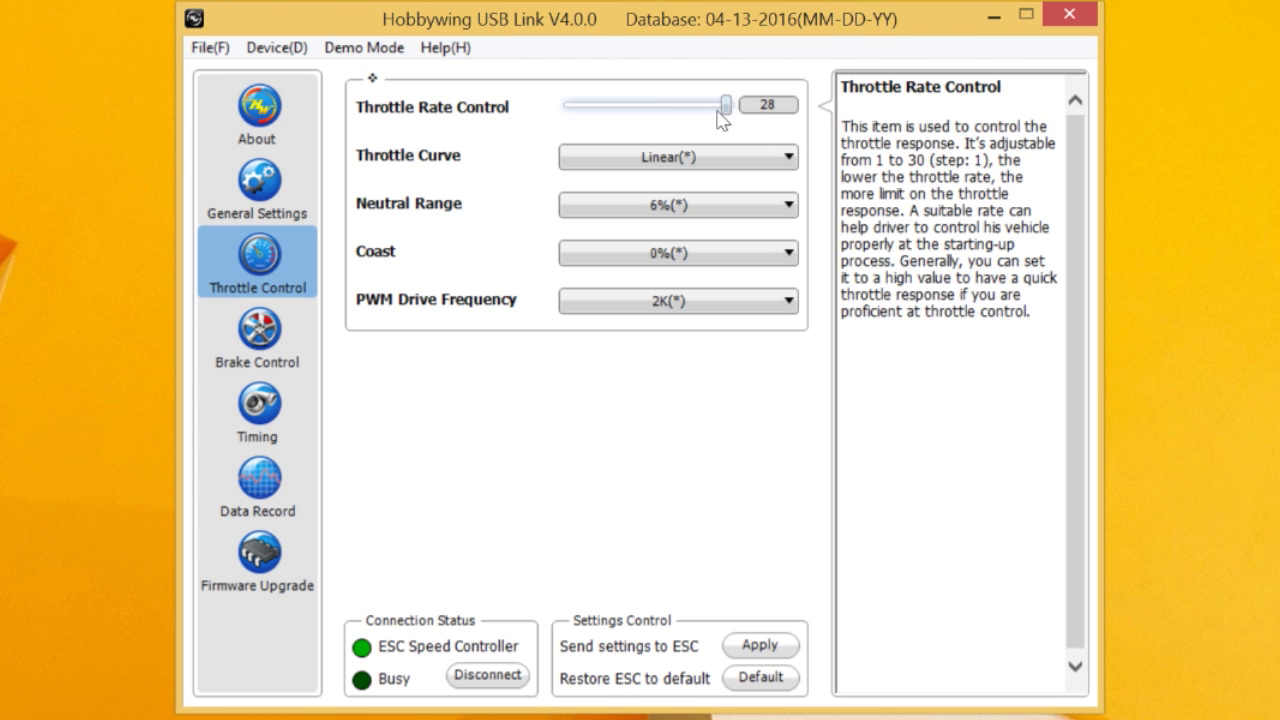
pyautogui.click(708, 108)
pyautogui.moveTo(707, 110); pyautogui.dragTo(766, 110)
# Review the Coast percentage options and leave Coast at 0%.
pyautogui.click(789, 256)
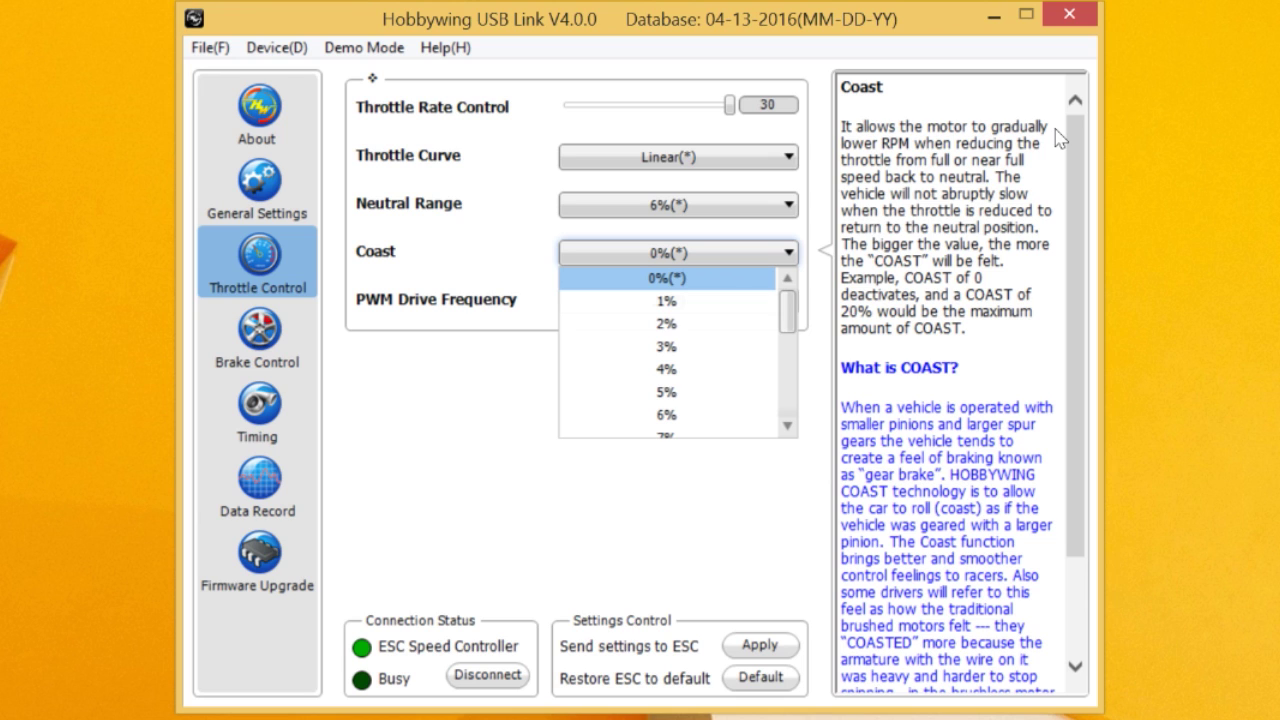
pyautogui.click(708, 501)
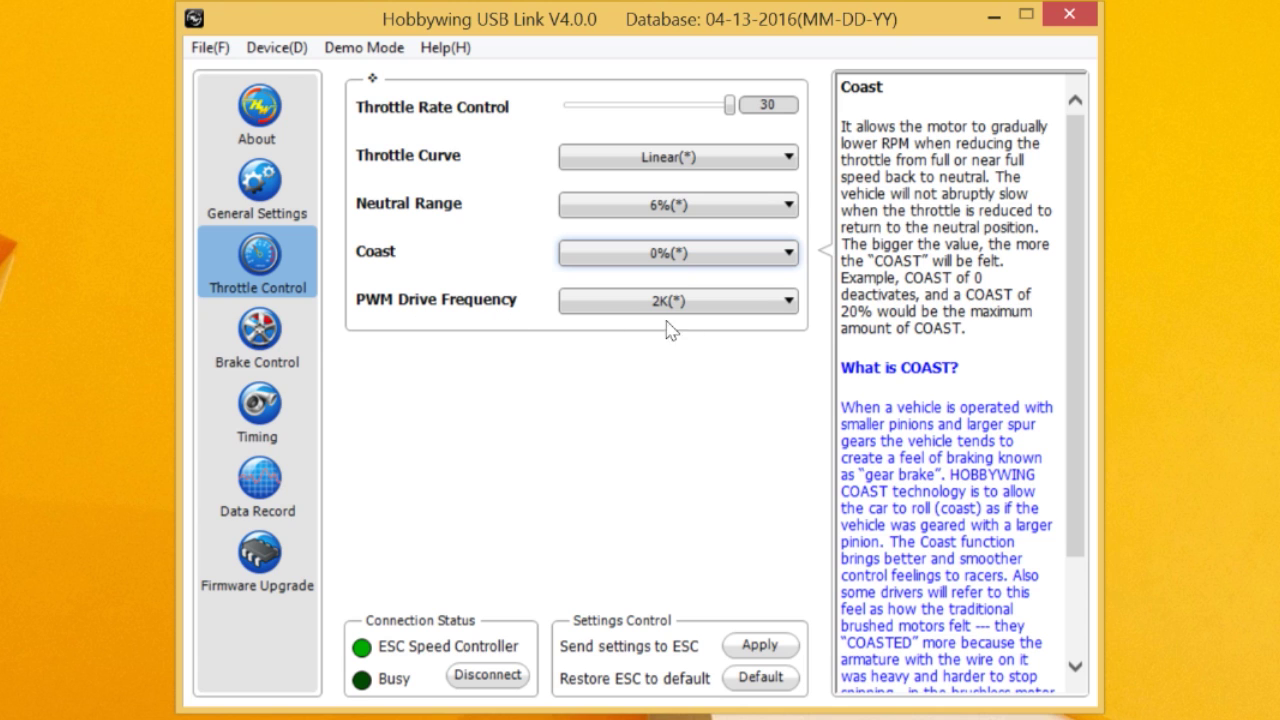
# Review the 1K–16K PWM Drive Frequency options, leaving it at 2K.
pyautogui.click(790, 303)
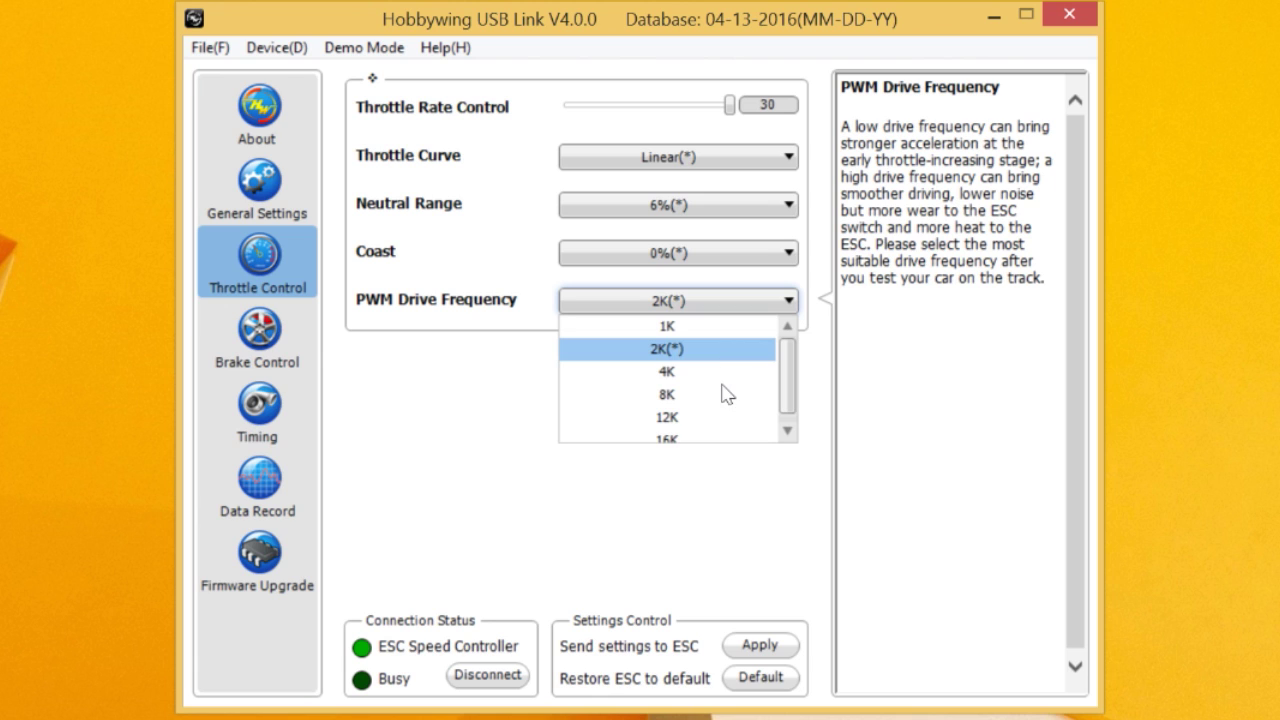
pyautogui.click(754, 509)
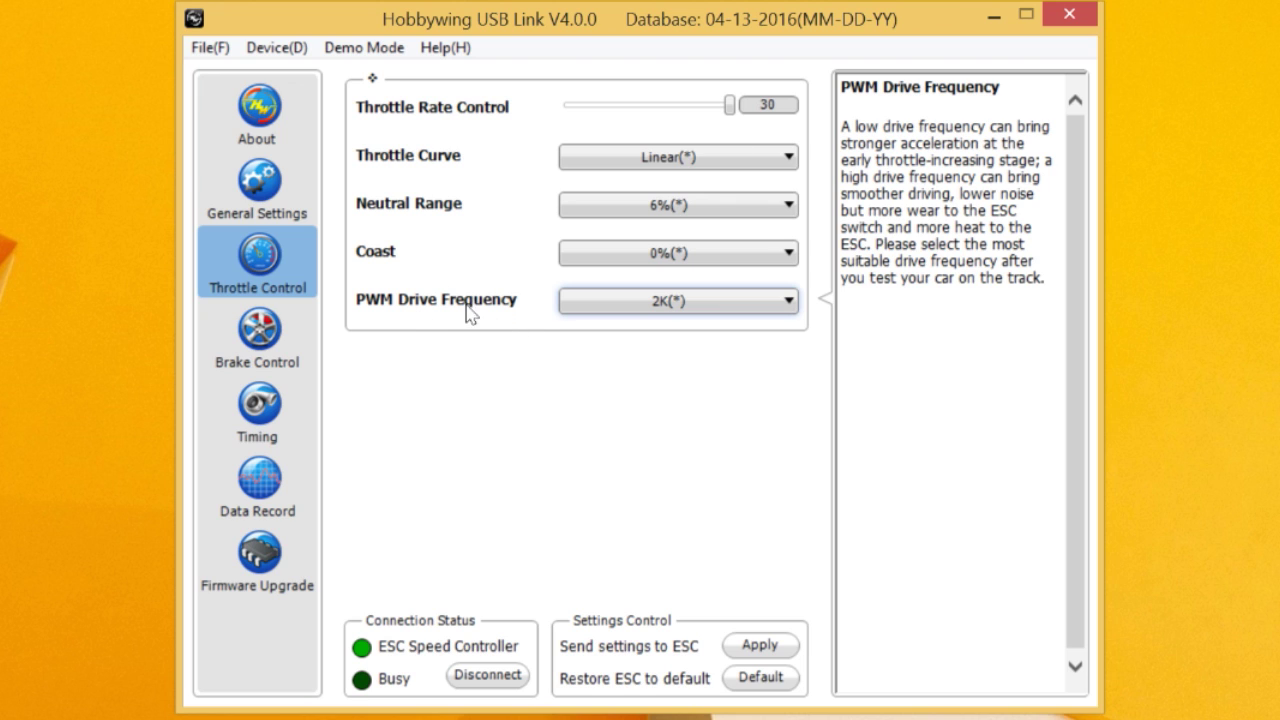
# On the Brake Control page, review the Drag Brake options and keep it at 0%.
pyautogui.click(262, 340)
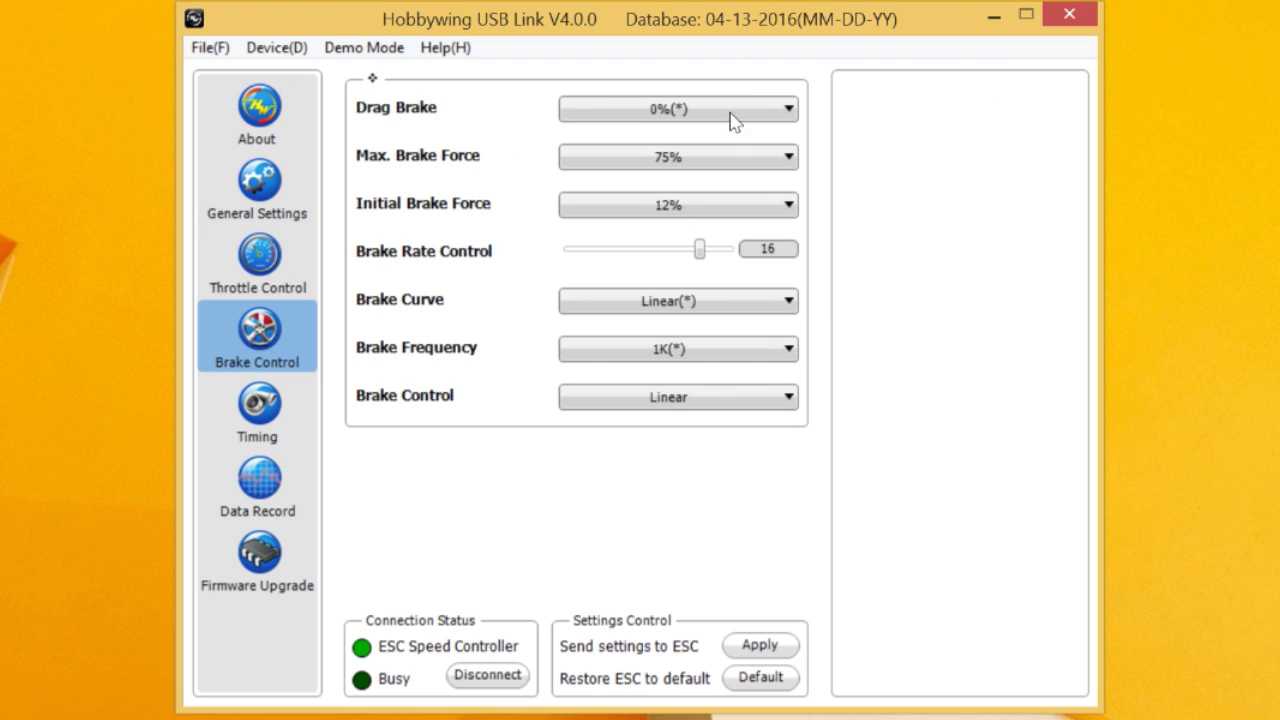
pyautogui.click(789, 112)
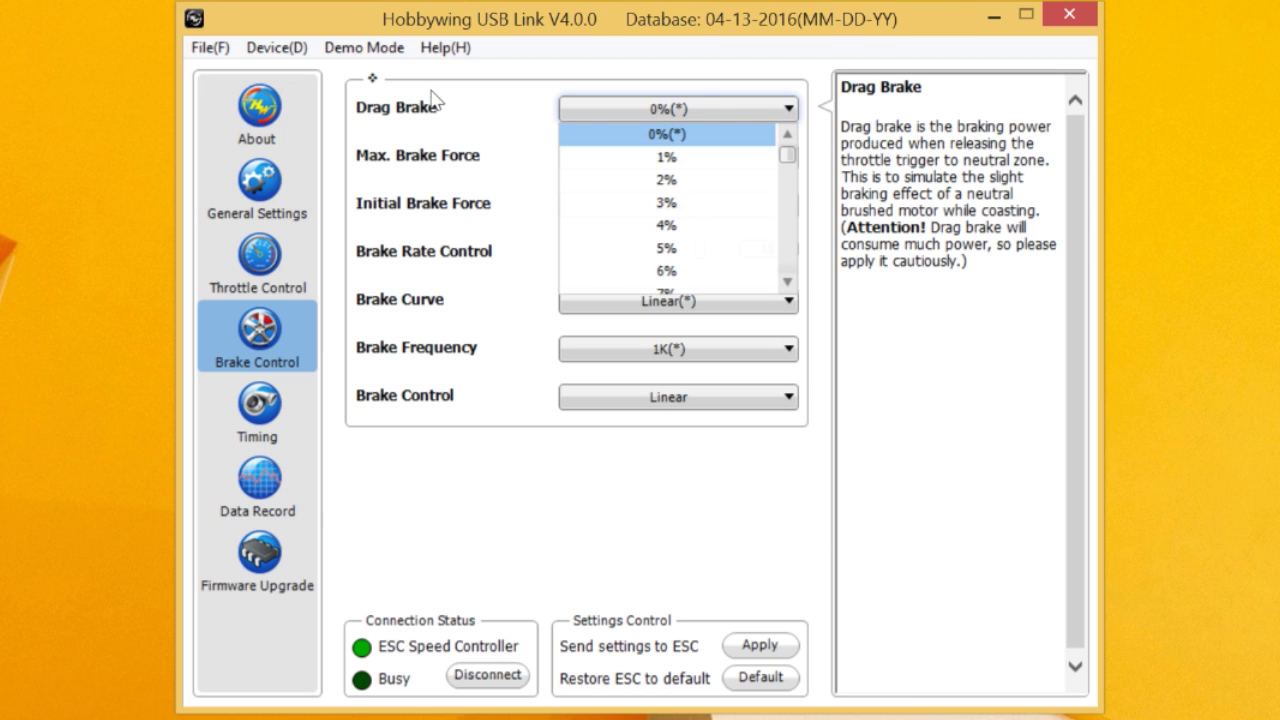
pyautogui.click(470, 112)
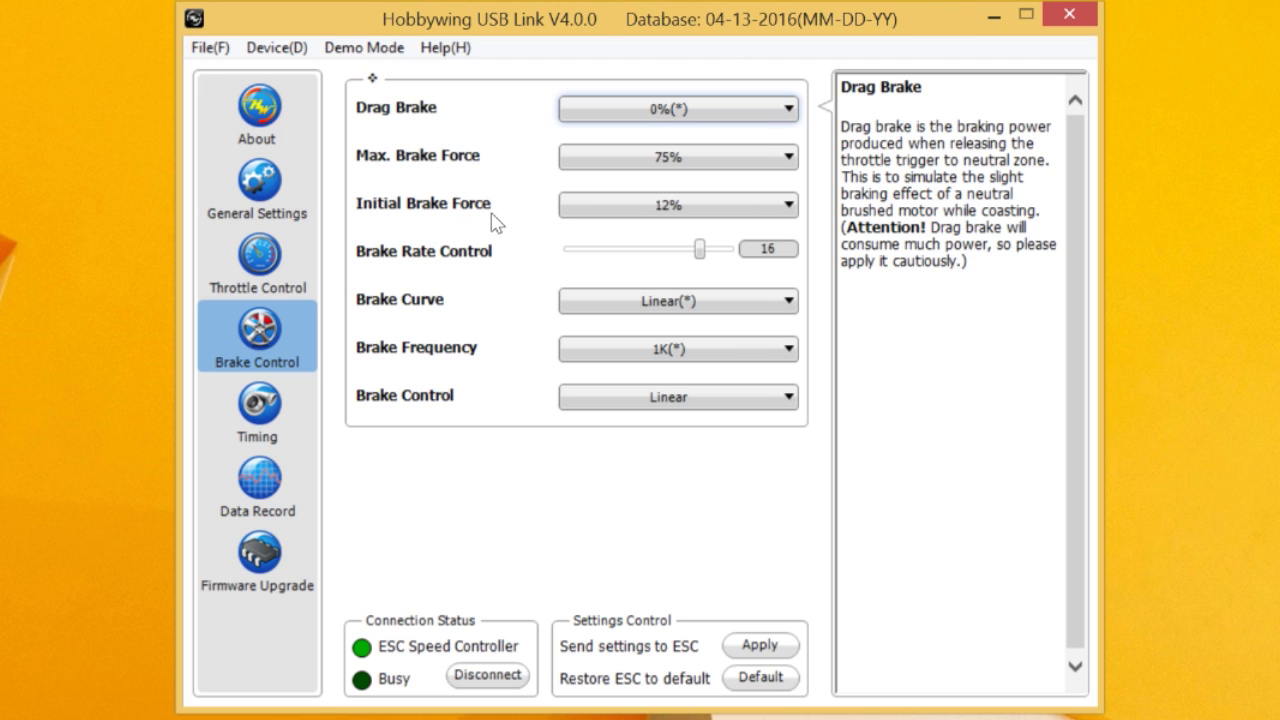
# Scroll through the Initial Brake Force percentages and keep it at 12%.
pyautogui.click(790, 208)
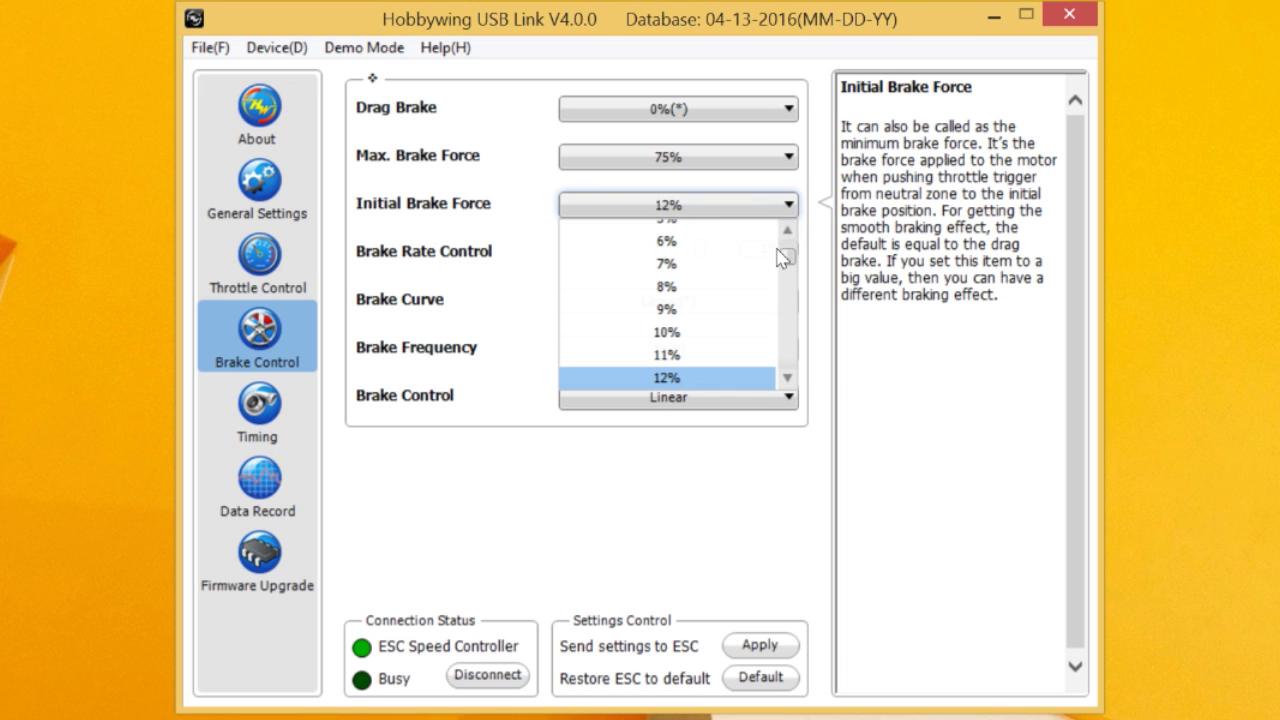
pyautogui.click(787, 378)
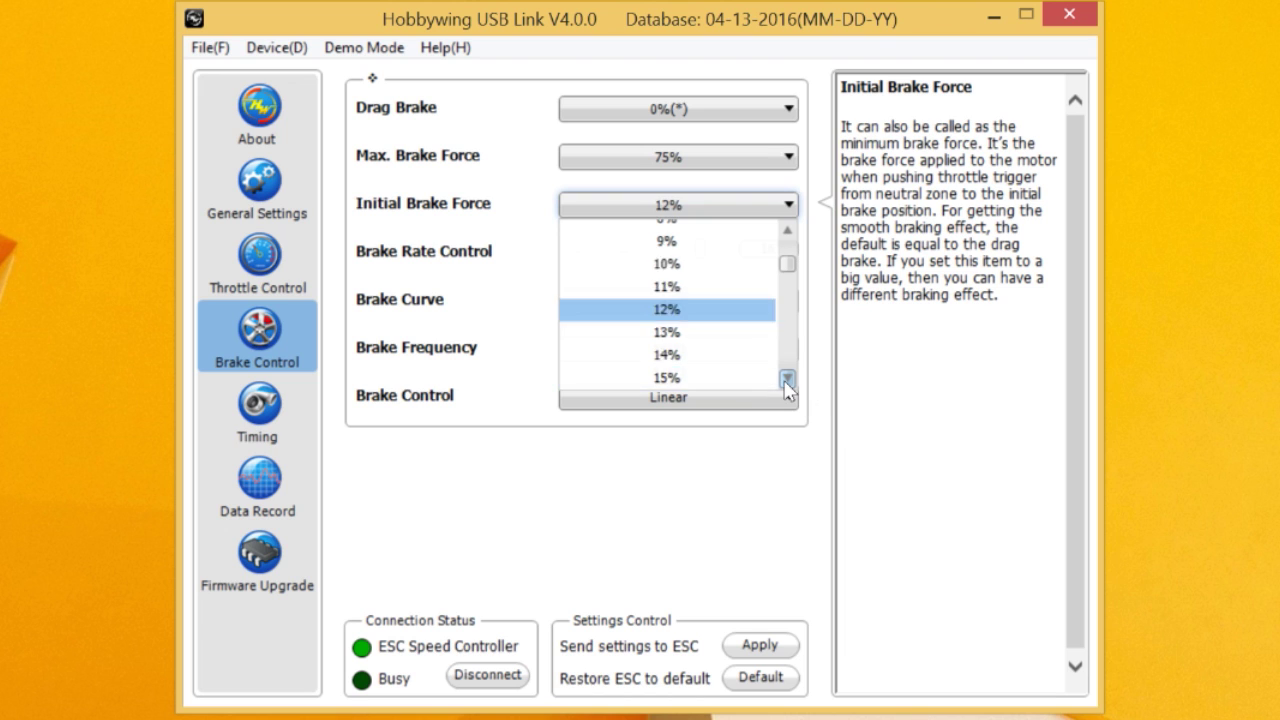
pyautogui.moveTo(787, 378); pyautogui.dragTo(787, 378)
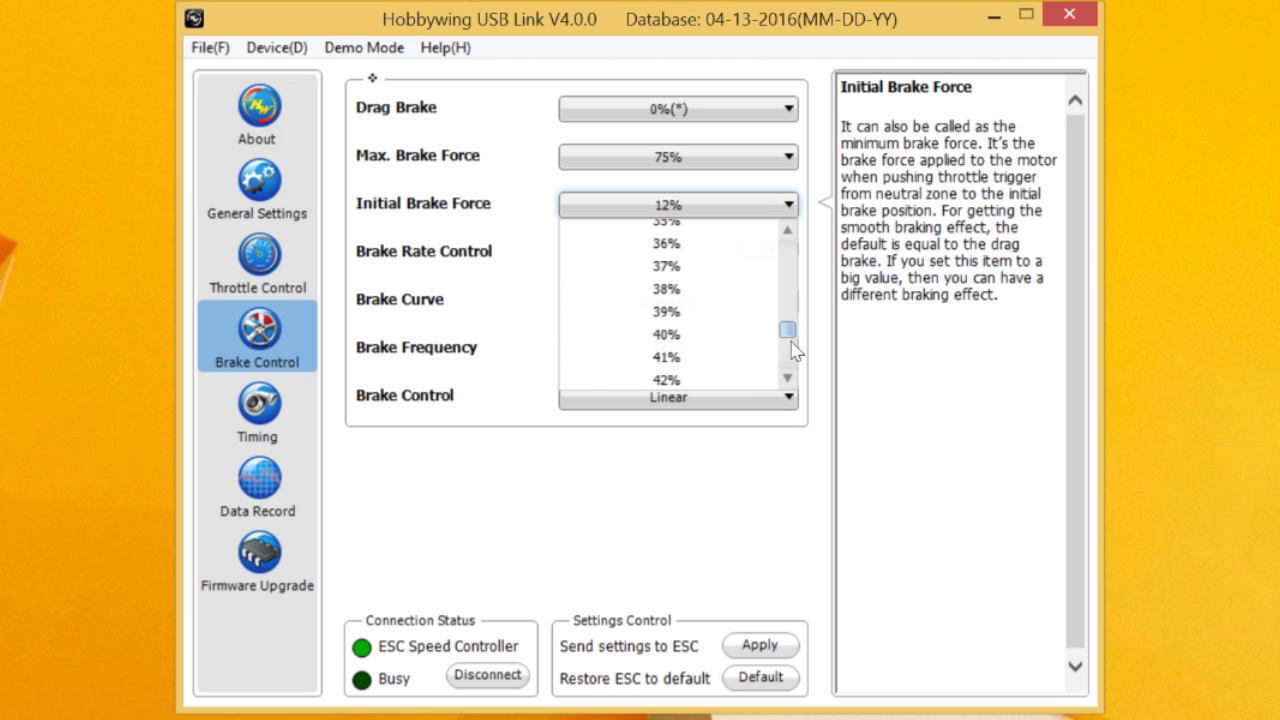
pyautogui.moveTo(788, 332); pyautogui.dragTo(789, 240)
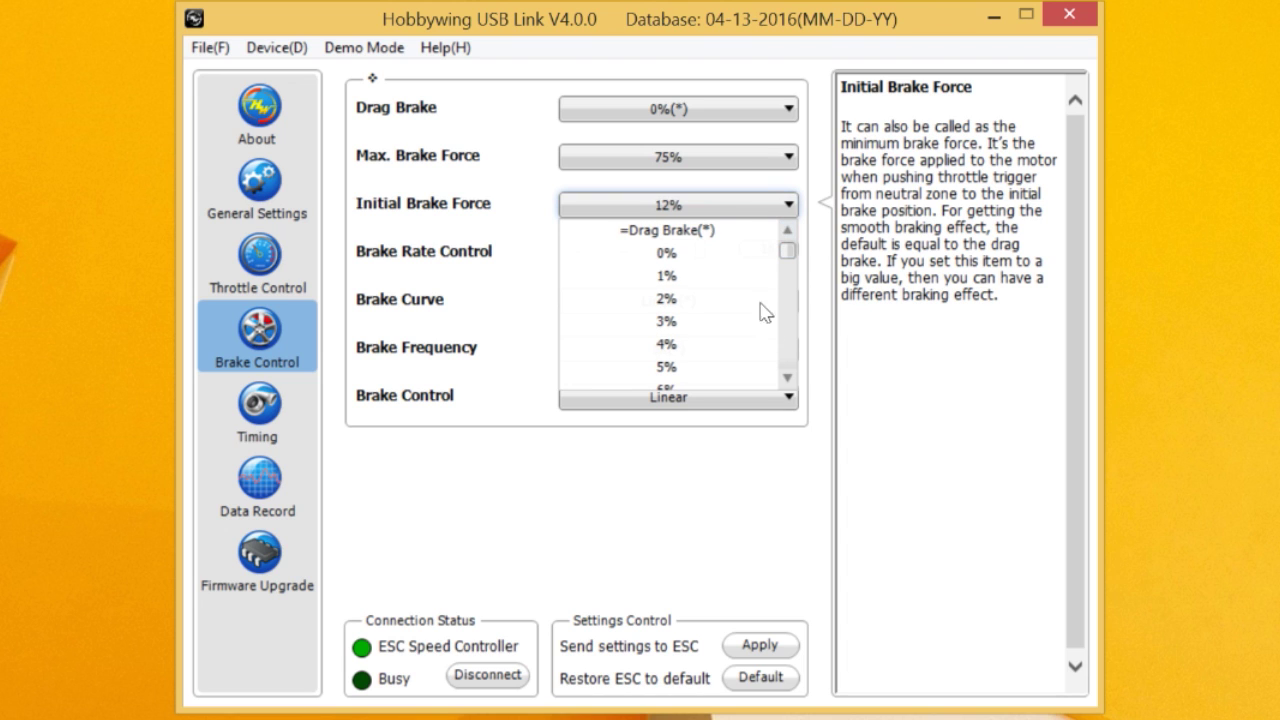
pyautogui.click(788, 378)
pyautogui.click(787, 379)
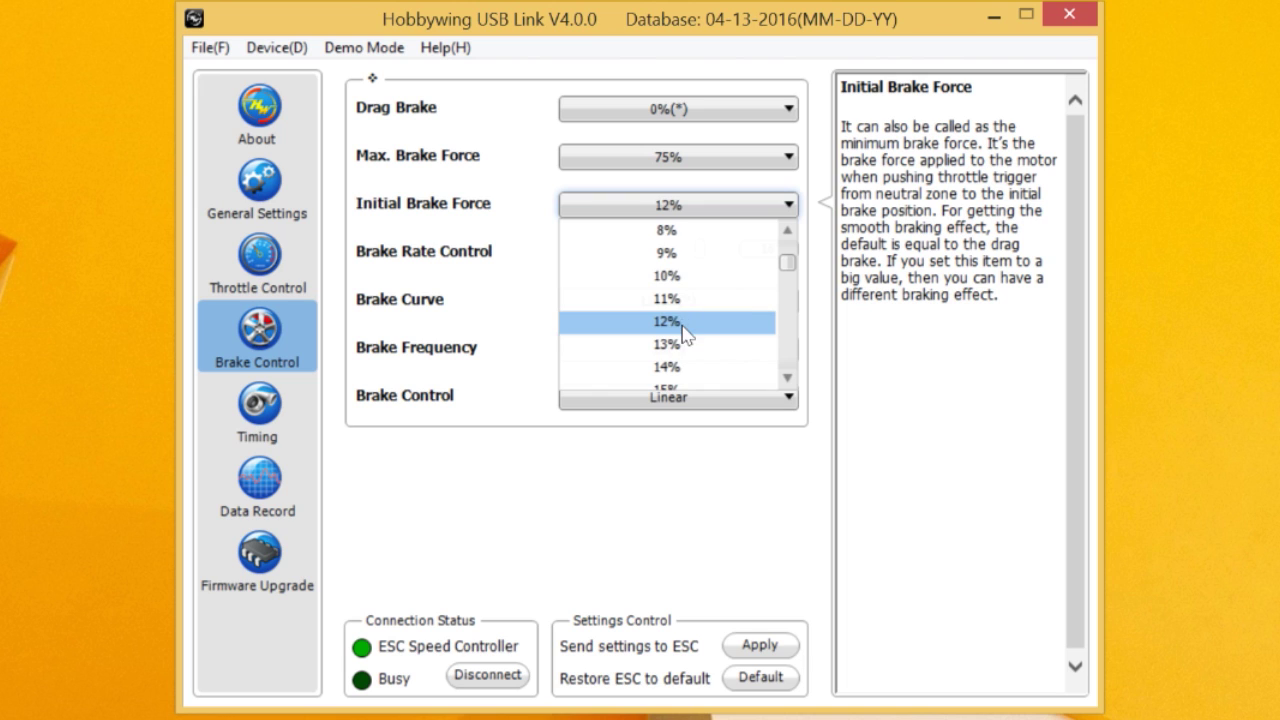
pyautogui.click(686, 334)
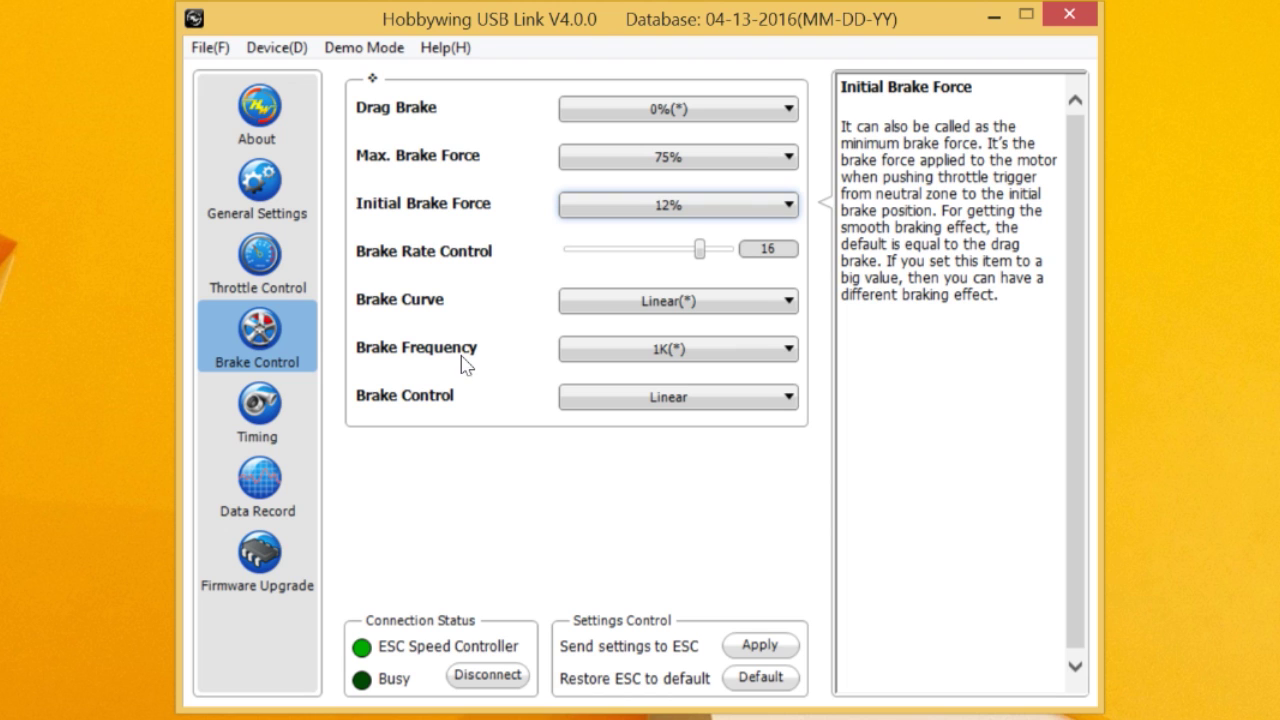
pyautogui.click(789, 350)
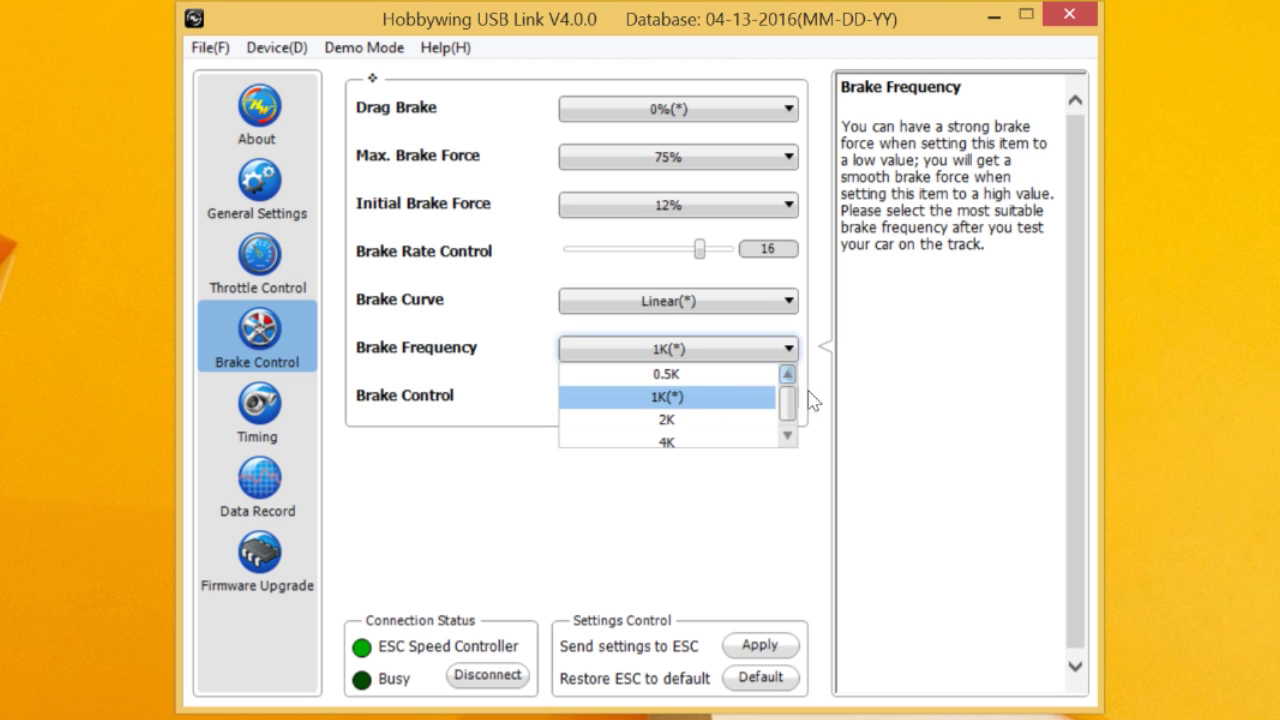
pyautogui.click(787, 440)
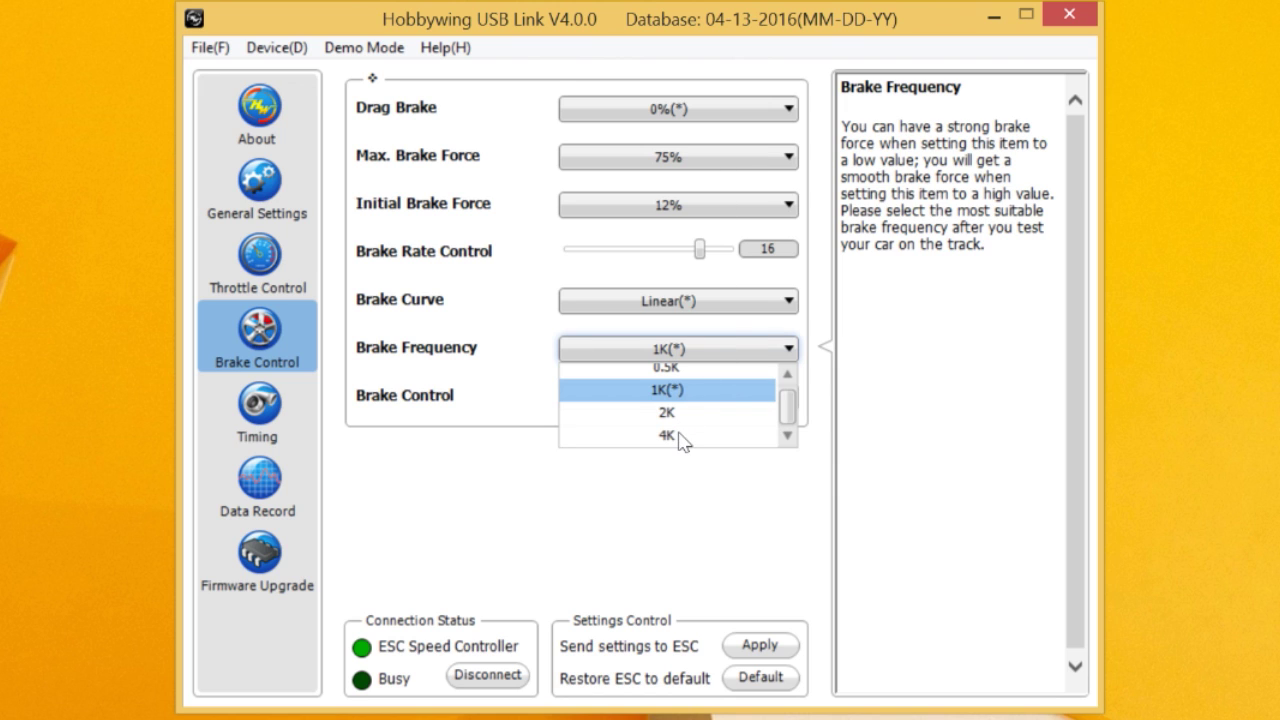
pyautogui.click(697, 489)
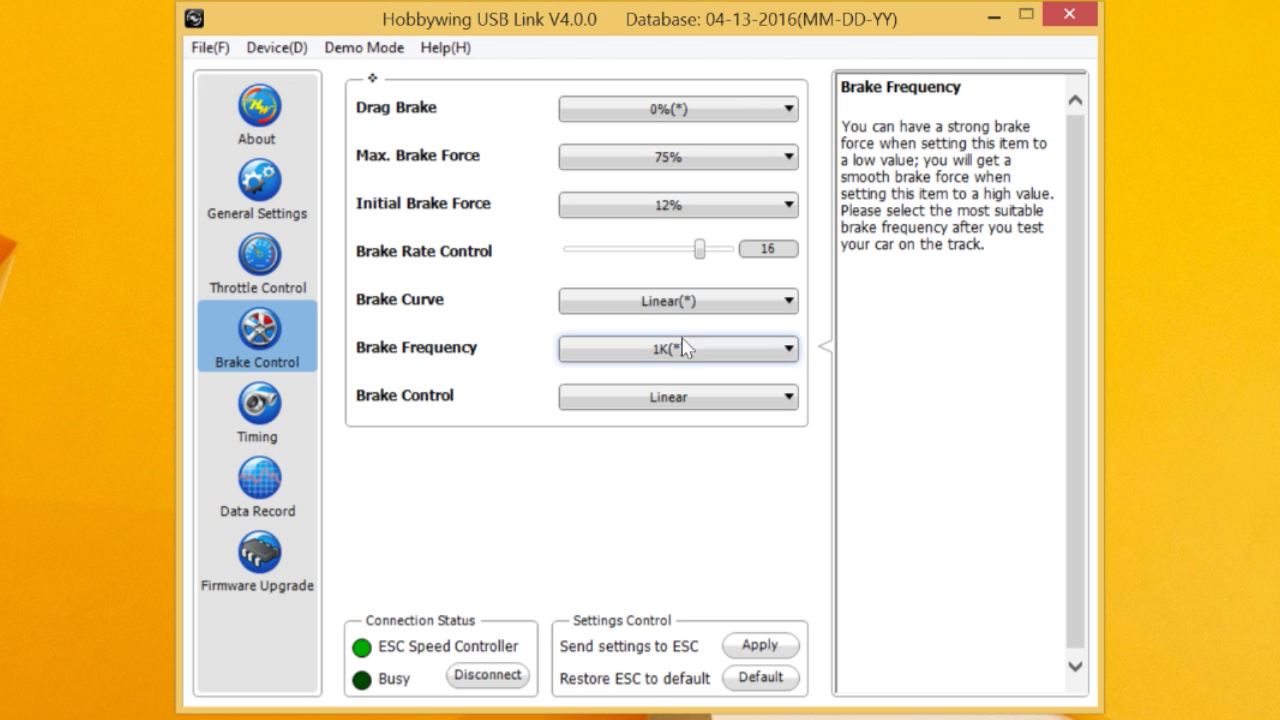
# Review Brake Control modes keeping Linear, then view the Timing page's boost and turbo settings.
pyautogui.click(790, 399)
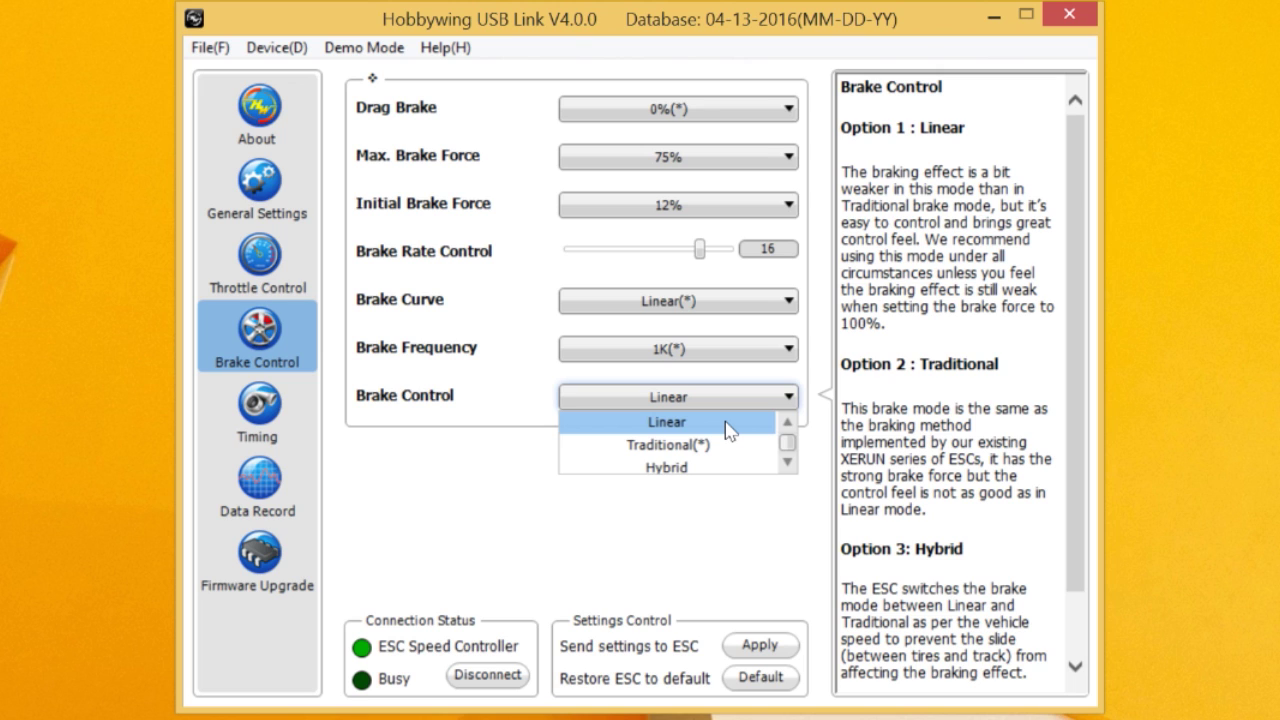
pyautogui.click(751, 508)
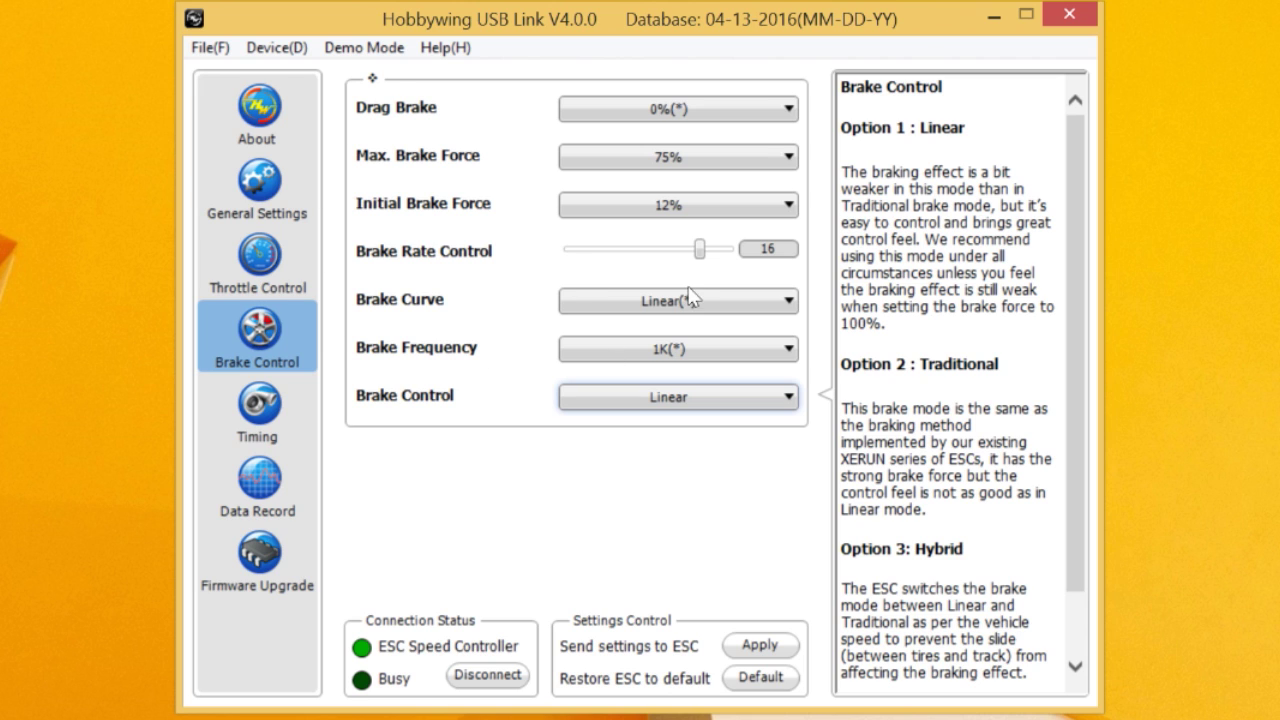
pyautogui.click(260, 418)
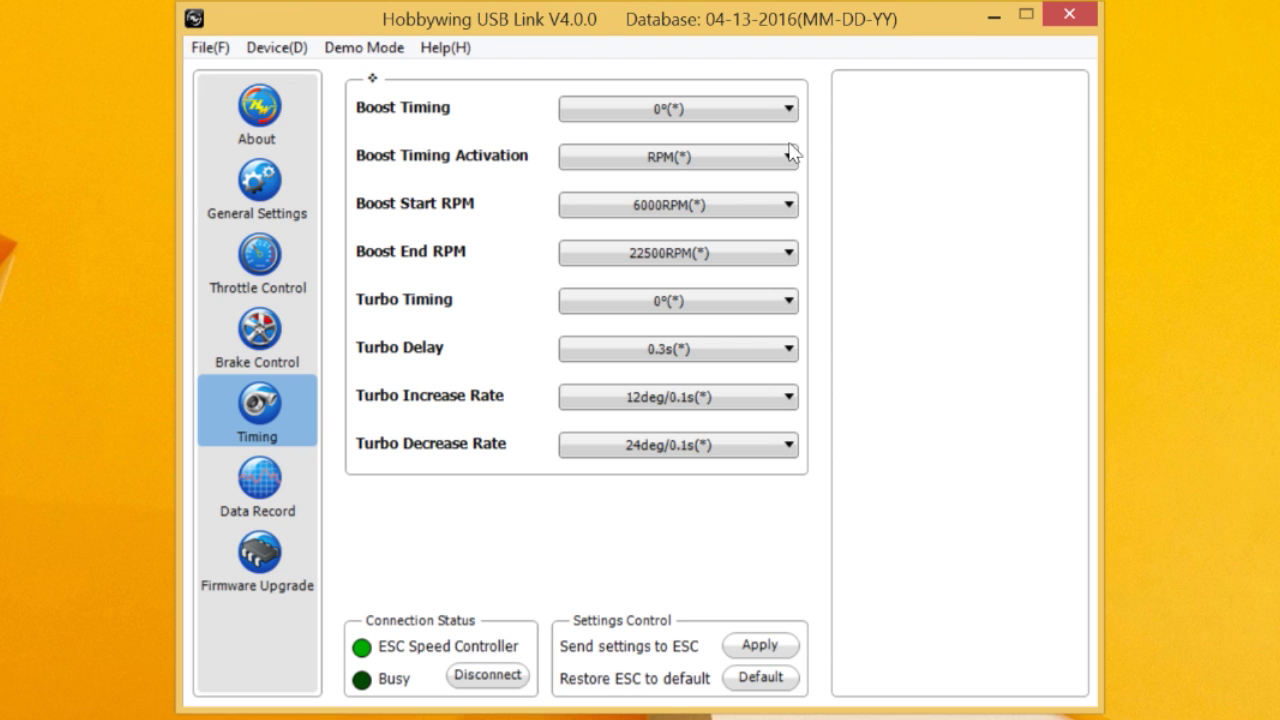
pyautogui.click(789, 206)
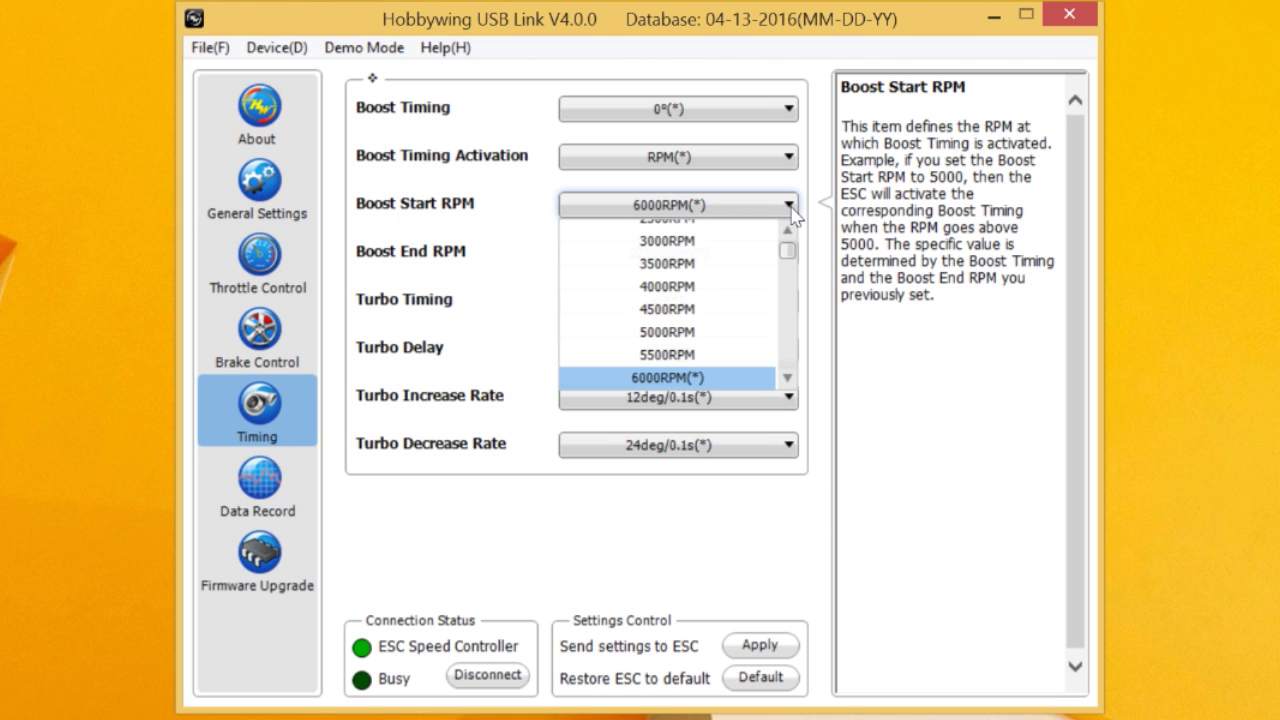
pyautogui.moveTo(788, 248); pyautogui.dragTo(787, 217)
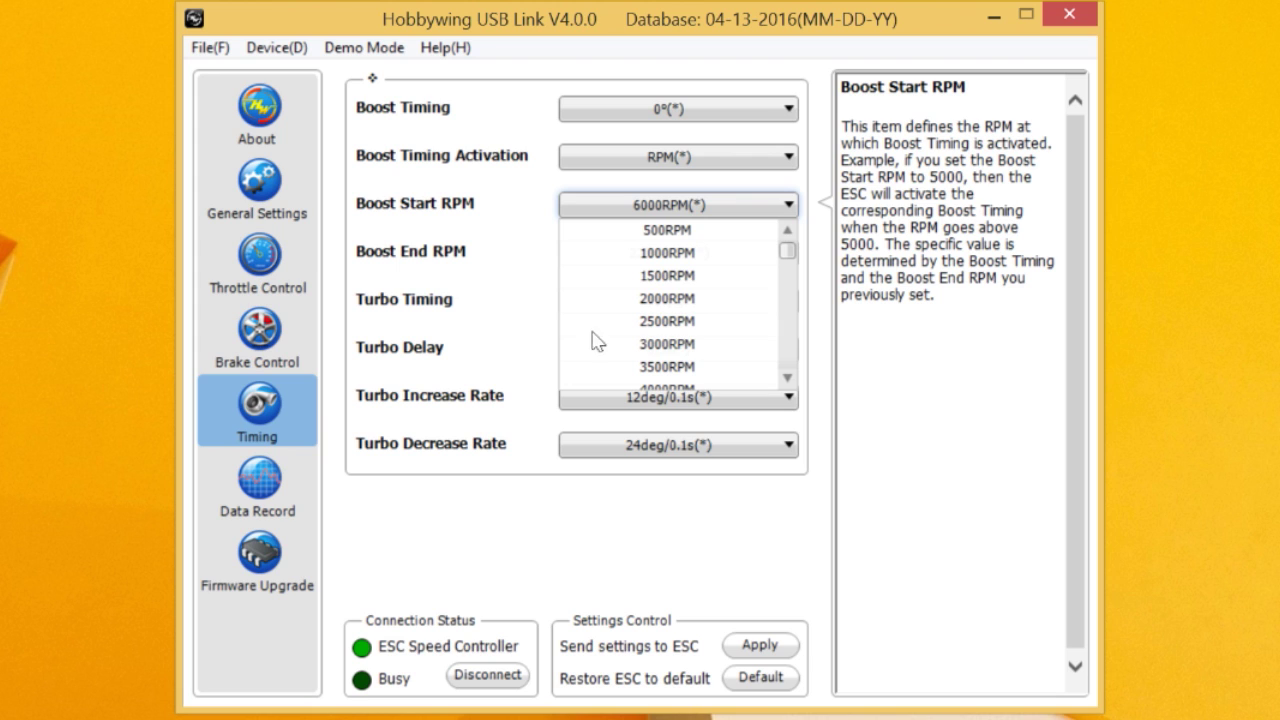
pyautogui.click(505, 310)
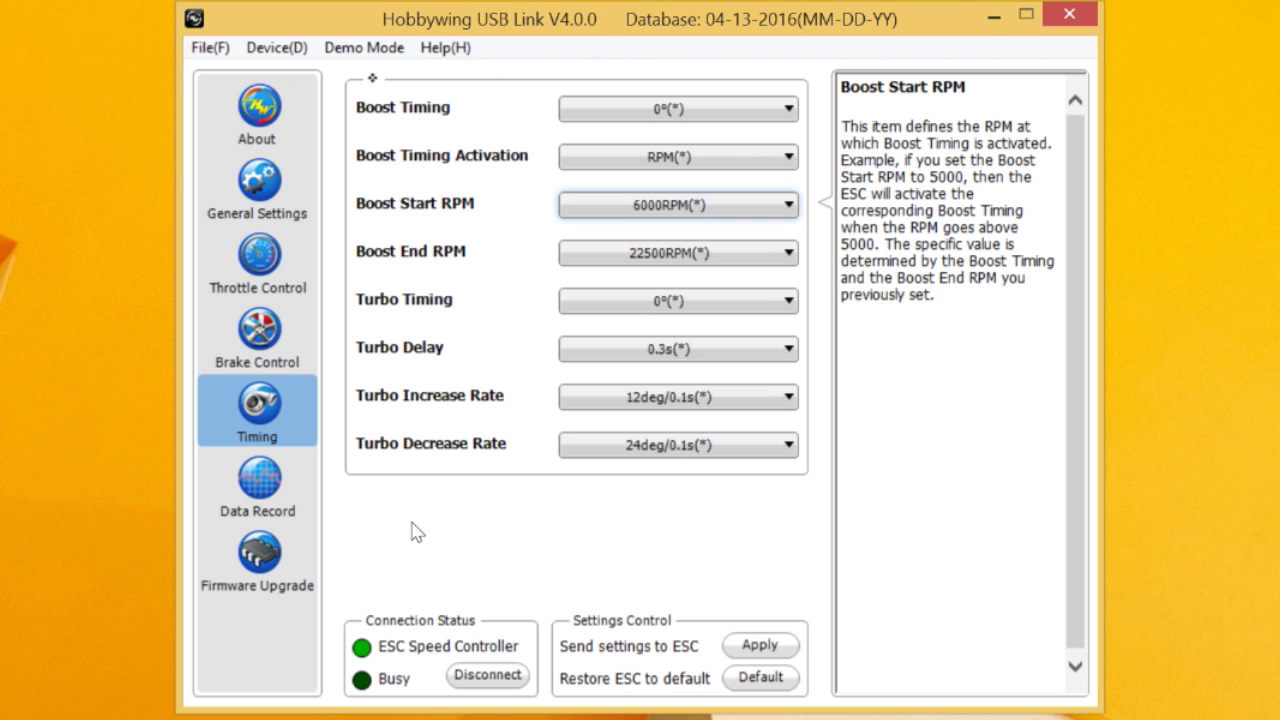
# View the Data Record page: 31 °C max ESC temperature, 7.40 V minimum battery, 16007 RPM.
pyautogui.click(268, 490)
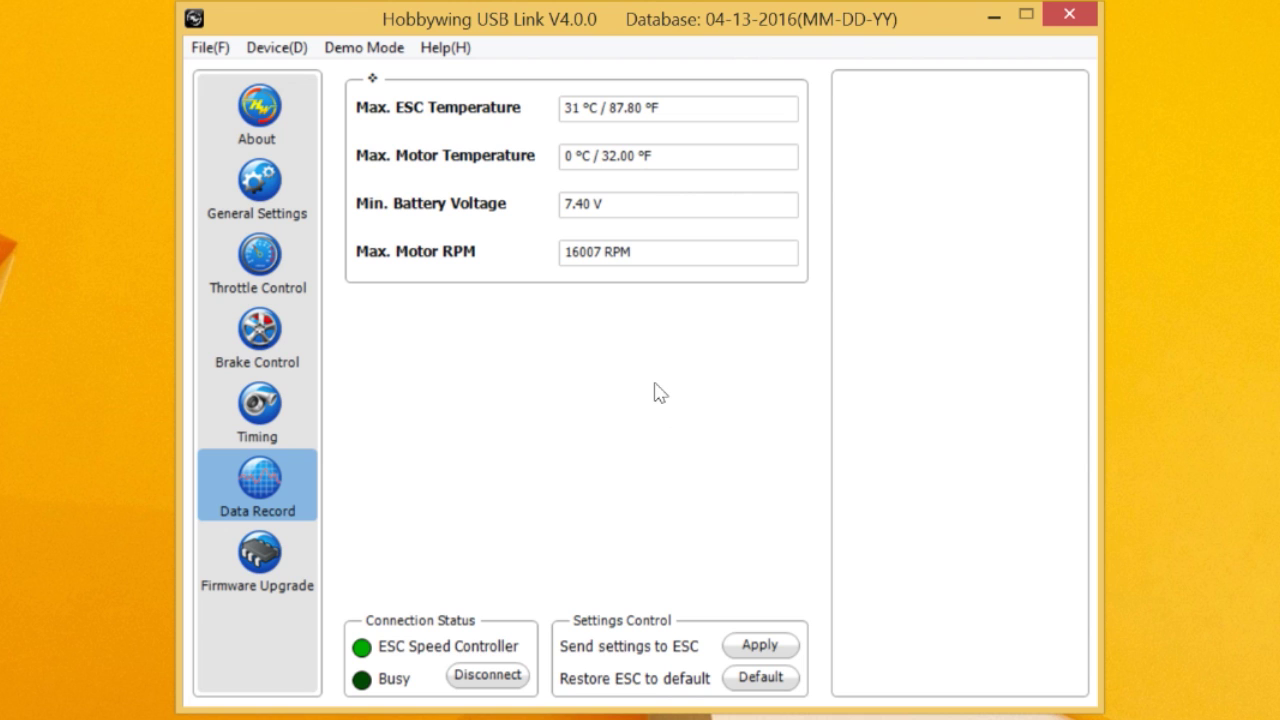
# Show the Firmware Upgrade page with CAR_ESC, hardware HW456SD_V2.0 and firmware XR-4.1.05.
pyautogui.click(265, 552)
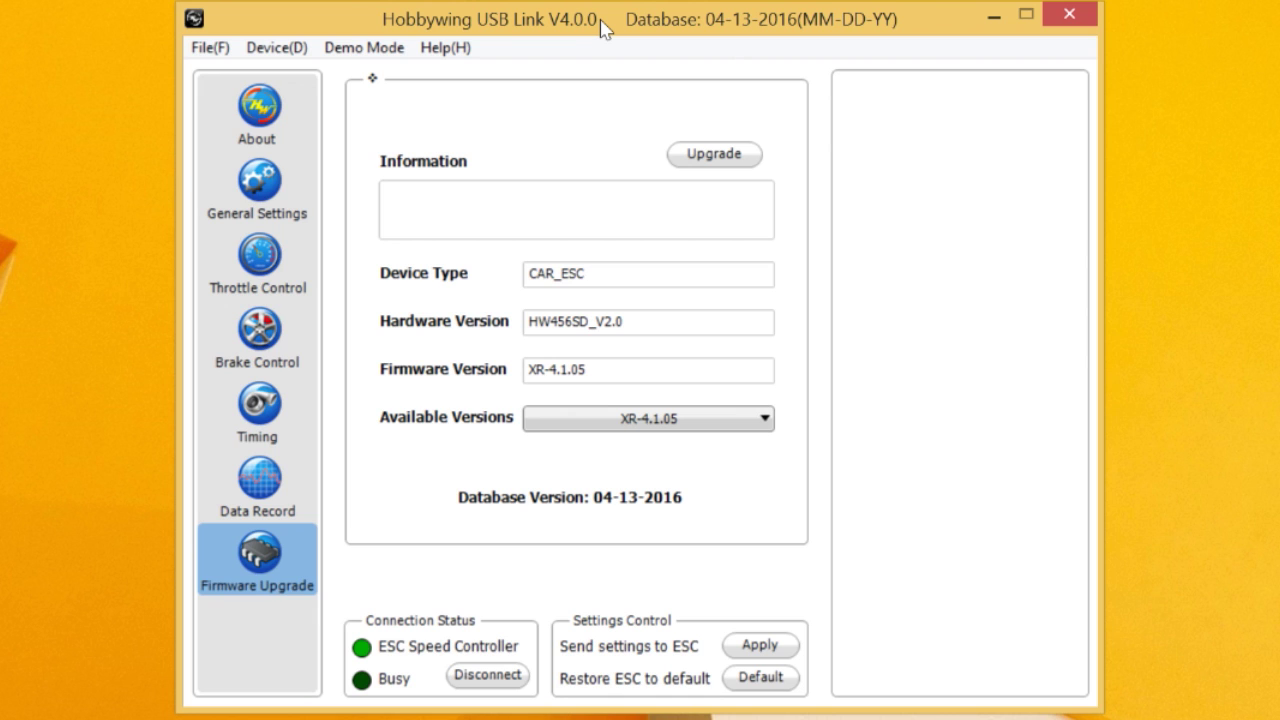
# Switch the connected device type from the ESC Speed Controller to the LCD Program Box.
pyautogui.click(277, 50)
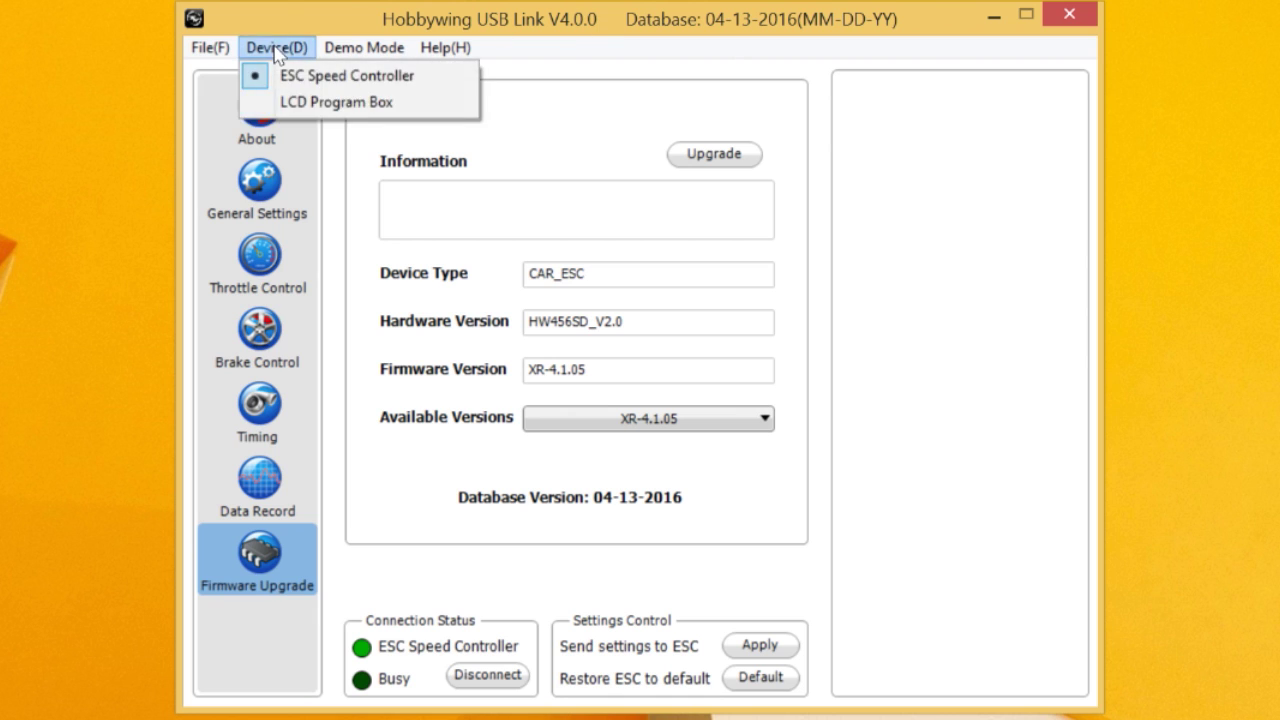
pyautogui.click(323, 107)
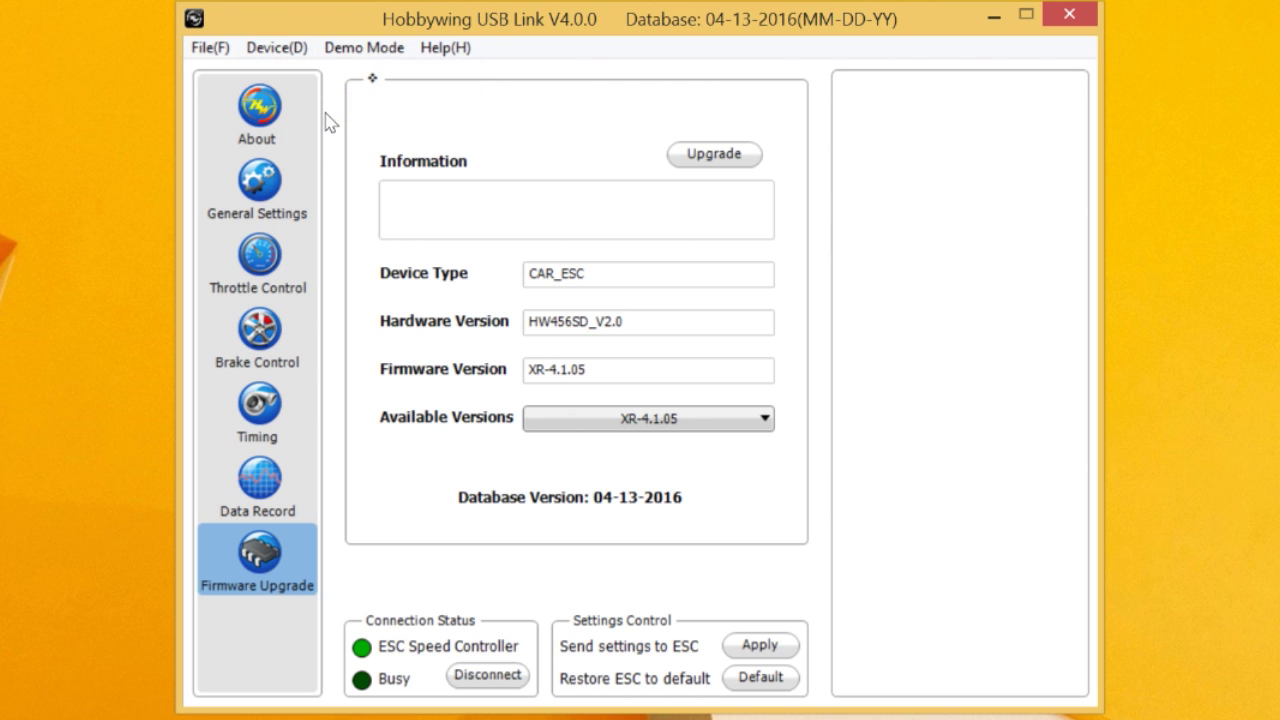